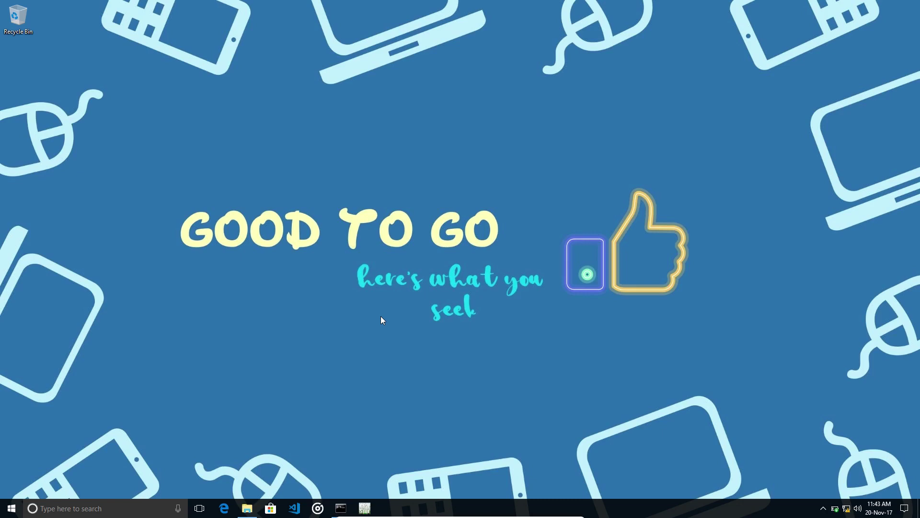
Restore IST and highlight the ISZ DIRECT P instruction on line 5 of W1-0.a
{"action": "left_click", "coordinate": [364, 507]}
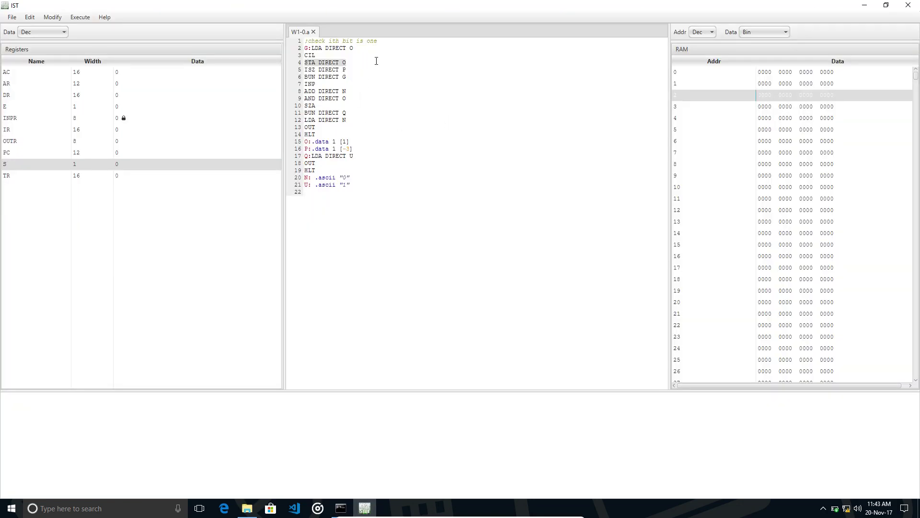
{"action": "left_click", "coordinate": [430, 91]}
{"action": "left_click_drag", "start_coordinate": [356, 68], "coordinate": [297, 72]}
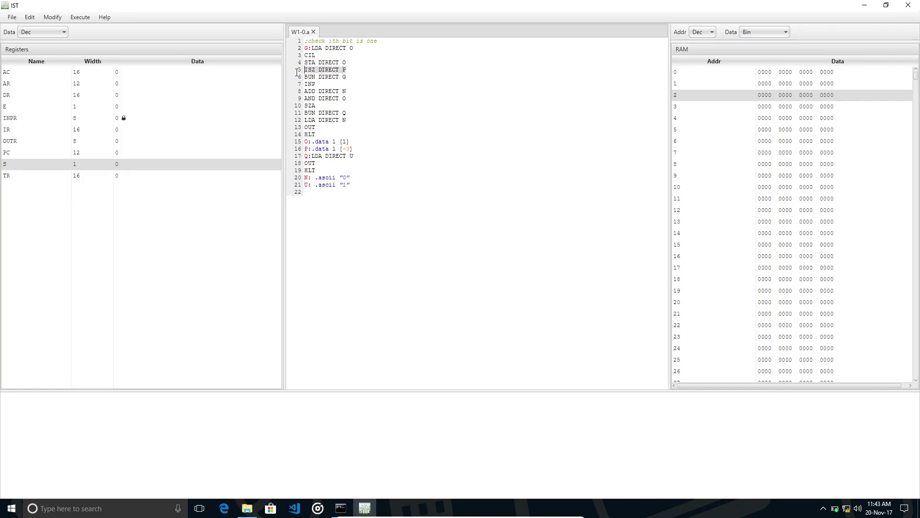
{"action": "left_click", "coordinate": [352, 76]}
{"action": "left_click", "coordinate": [351, 71]}
{"action": "left_click_drag", "start_coordinate": [345, 69], "coordinate": [299, 69]}
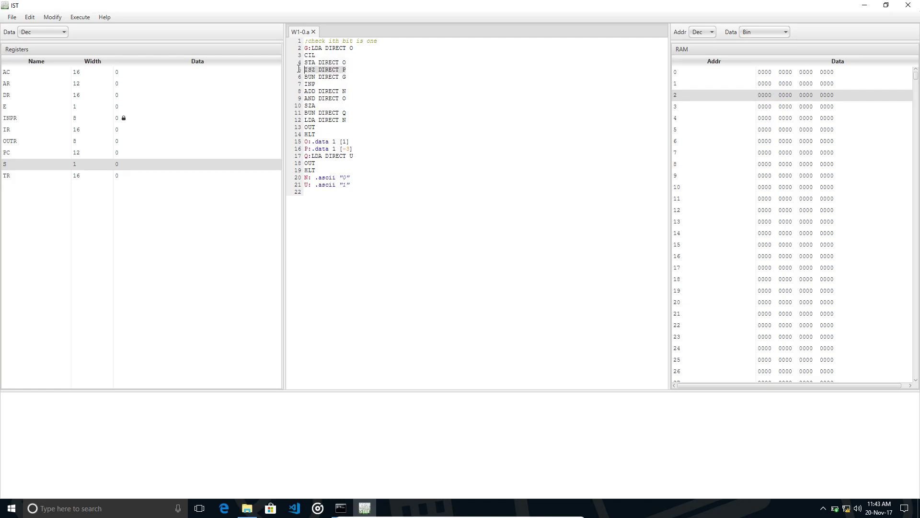
Open the data at RAM addresses 2 and 3 for editing
{"action": "double_click", "coordinate": [694, 93]}
{"action": "double_click", "coordinate": [735, 107]}
{"action": "mouse_move", "coordinate": [752, 119]}
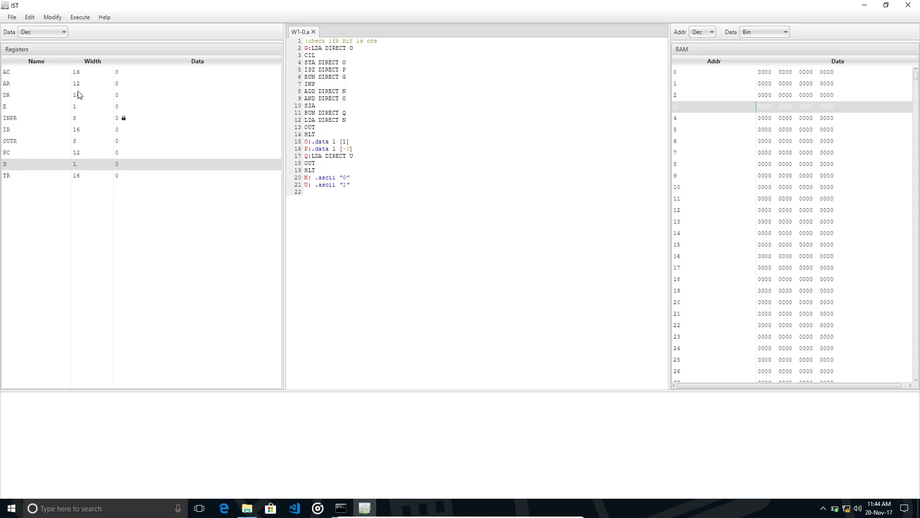
{"action": "left_click", "coordinate": [124, 83]}
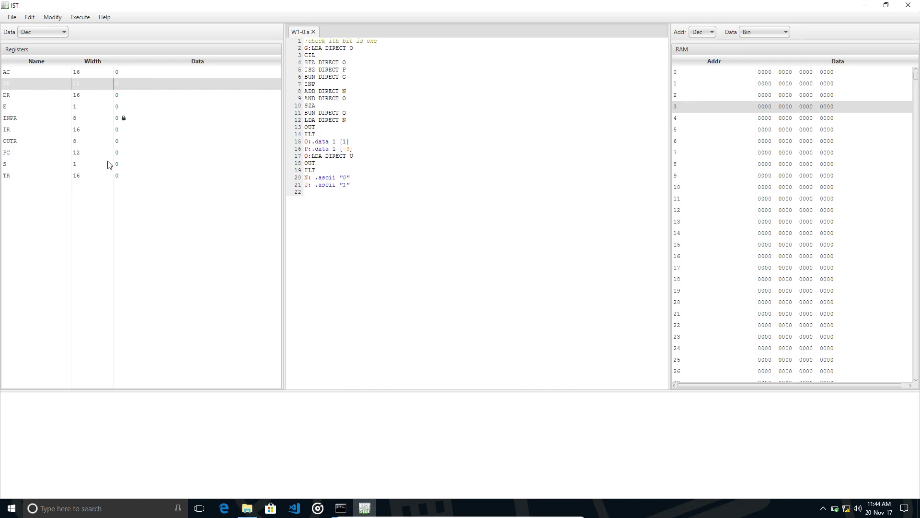
{"action": "left_click", "coordinate": [118, 154]}
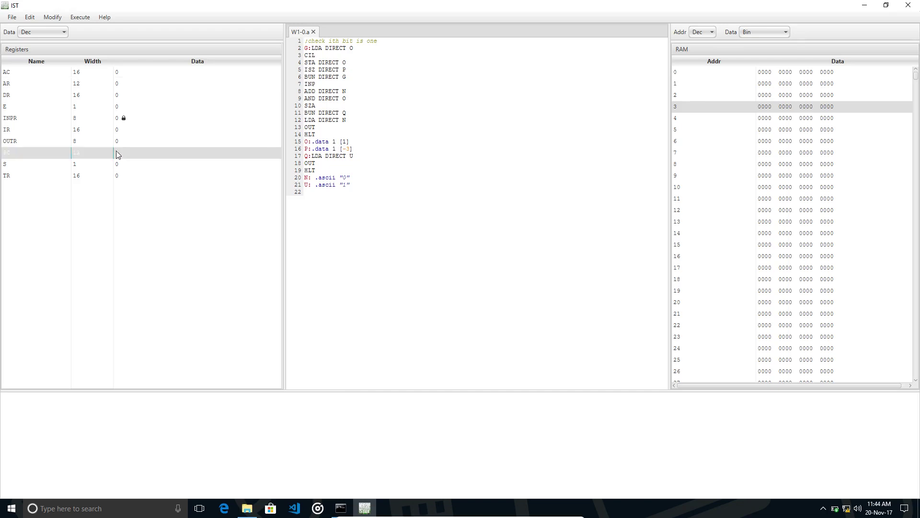
{"action": "left_click", "coordinate": [128, 155]}
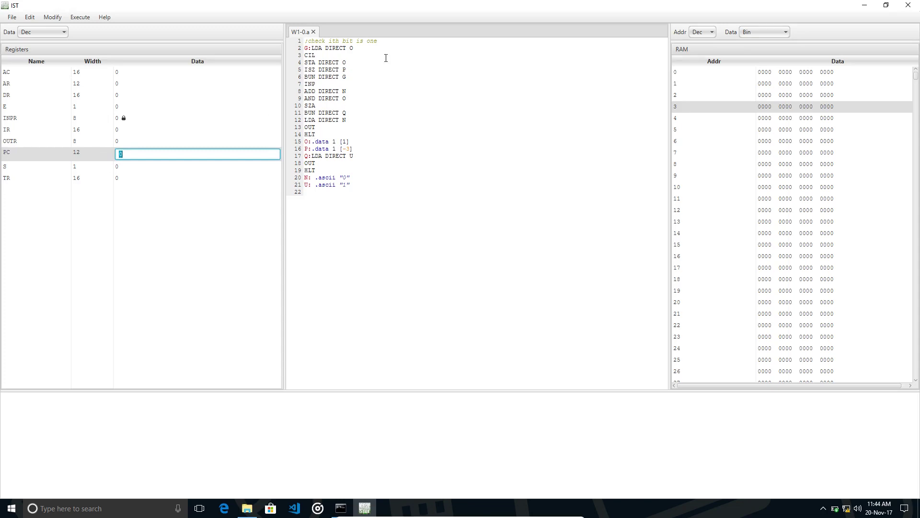
{"action": "key", "text": "Escape"}
{"action": "left_click", "coordinate": [118, 73]}
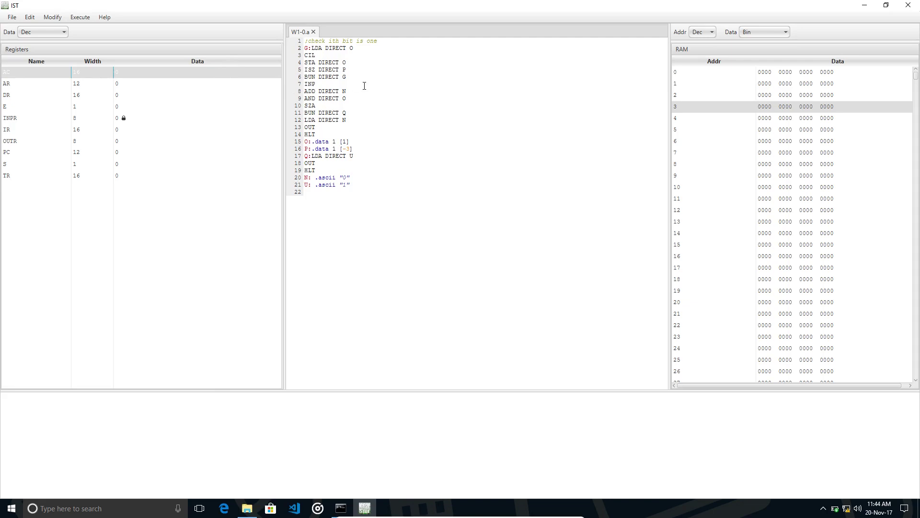
{"action": "left_click", "coordinate": [55, 134]}
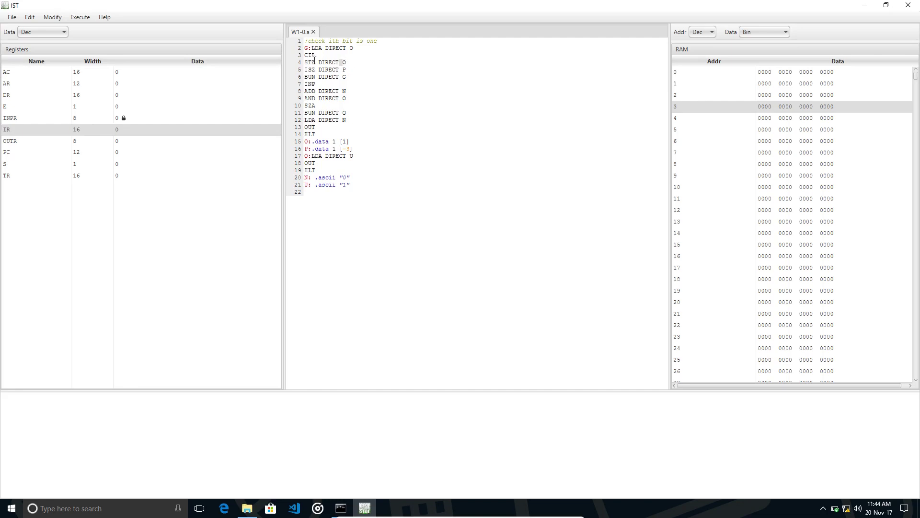
{"action": "left_click_drag", "start_coordinate": [341, 63], "coordinate": [301, 66]}
Open Modify > Fetch Sequence... to show the Edit Fetch Sequence dialog with only DECODE IR
{"action": "left_click", "coordinate": [316, 56]}
{"action": "left_click", "coordinate": [338, 63]}
{"action": "left_click", "coordinate": [79, 17]}
{"action": "mouse_move", "coordinate": [55, 20]}
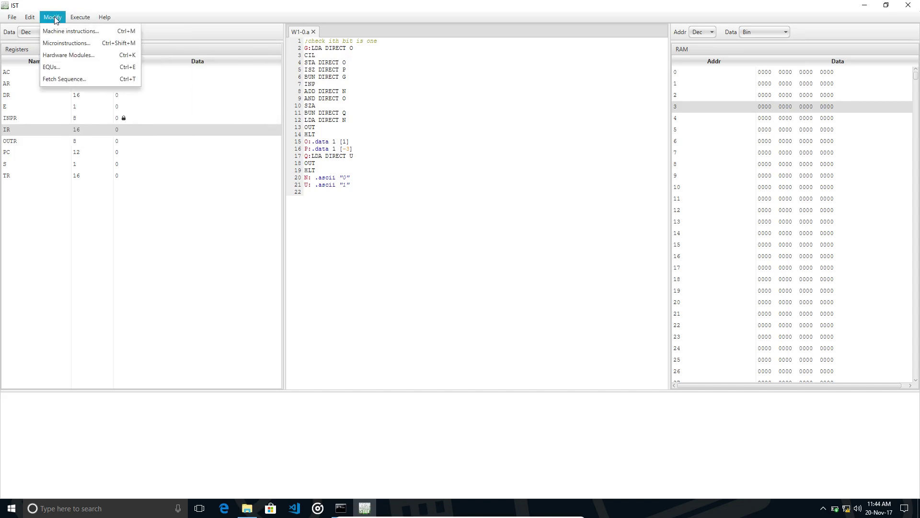
{"action": "left_click", "coordinate": [65, 77]}
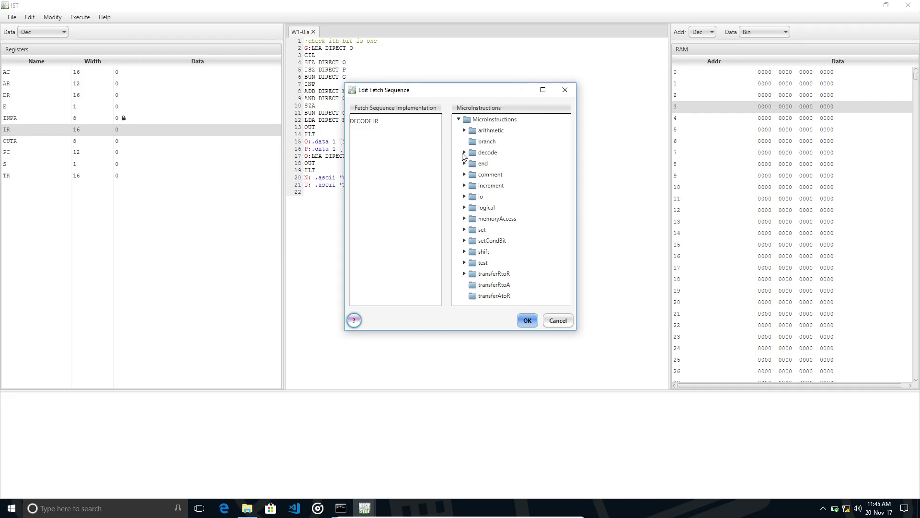
From transferRtoR, place AR<PC at the top of the fetch sequence above DECODE IR
{"action": "left_click", "coordinate": [465, 275]}
{"action": "scroll", "coordinate": [482, 281], "scroll_direction": "down", "scroll_amount": 3}
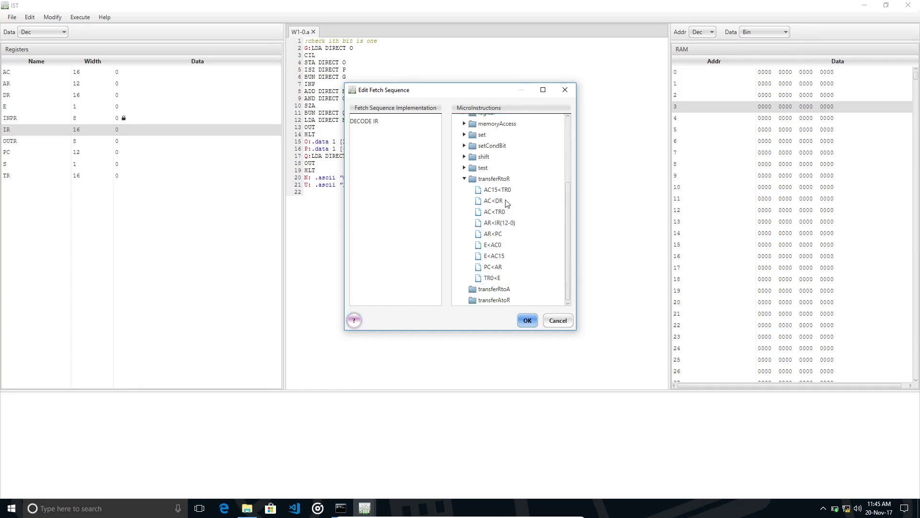
{"action": "left_click", "coordinate": [504, 269]}
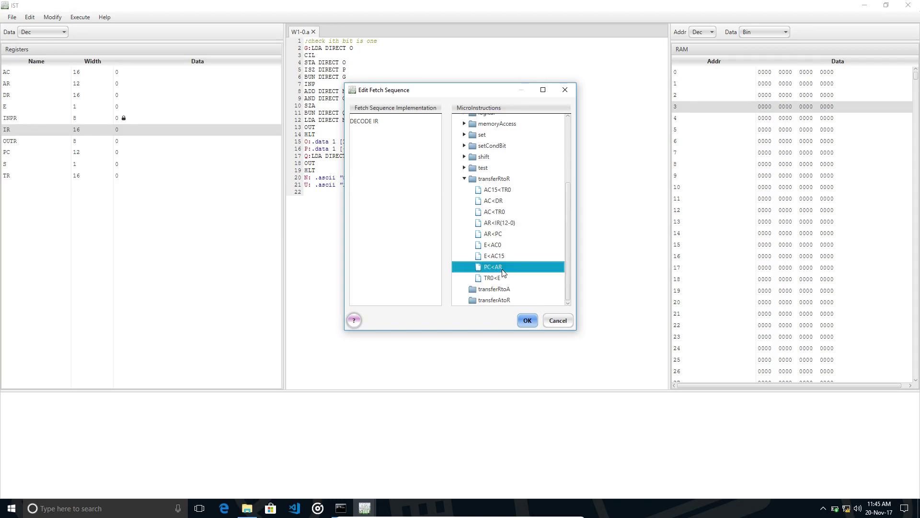
{"action": "left_click", "coordinate": [505, 234]}
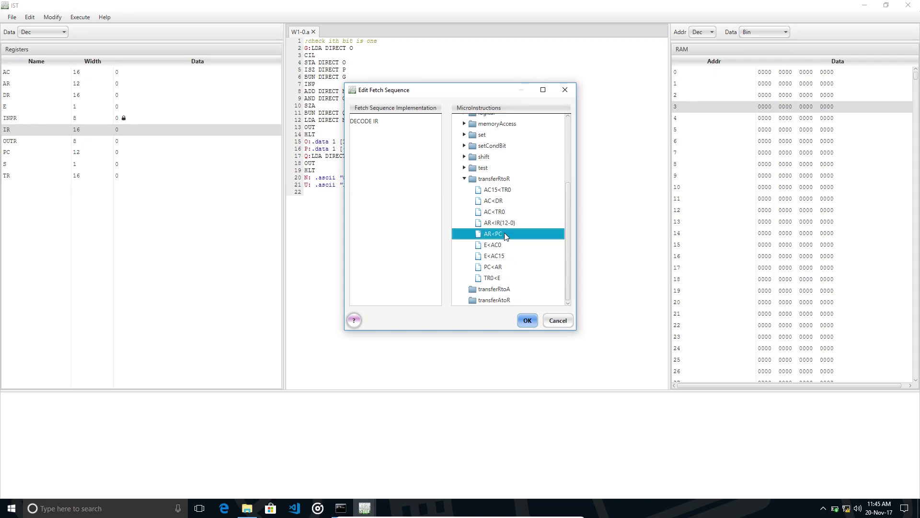
{"action": "left_click_drag", "start_coordinate": [505, 236], "coordinate": [376, 123]}
{"action": "scroll", "coordinate": [522, 236], "scroll_direction": "up", "scroll_amount": 2}
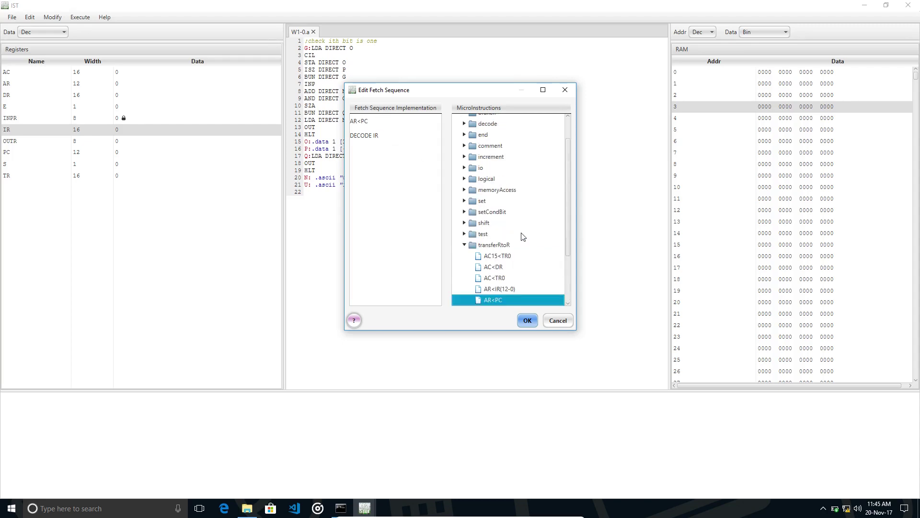
{"action": "scroll", "coordinate": [523, 237], "scroll_direction": "down", "scroll_amount": 2}
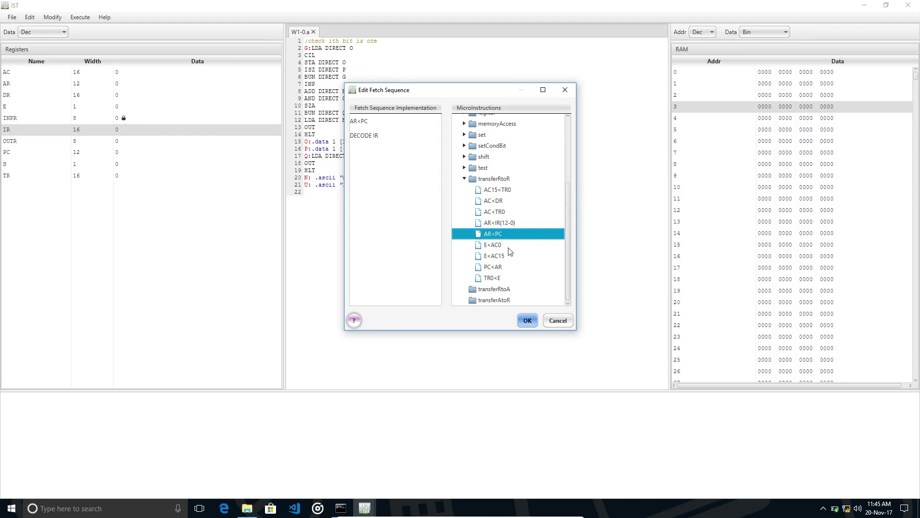
{"action": "scroll", "coordinate": [518, 231], "scroll_direction": "up", "scroll_amount": 2}
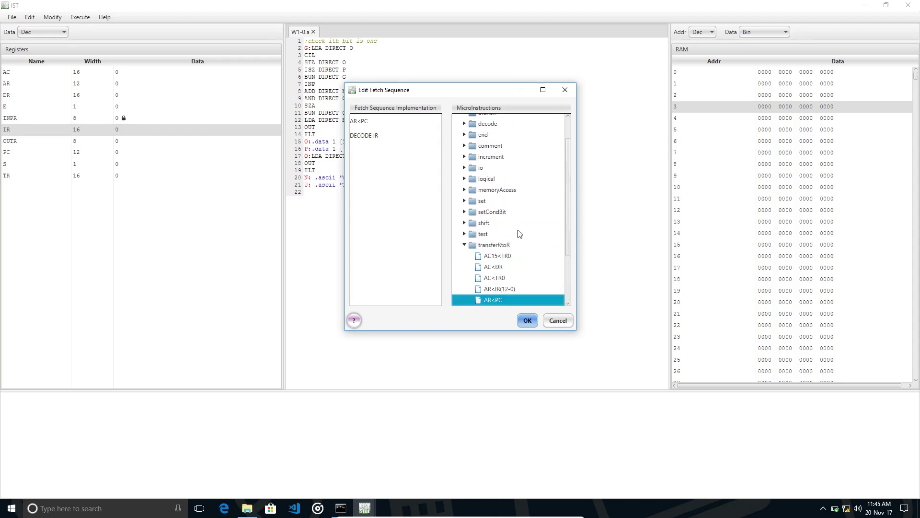
{"action": "scroll", "coordinate": [466, 152], "scroll_direction": "up", "scroll_amount": 1}
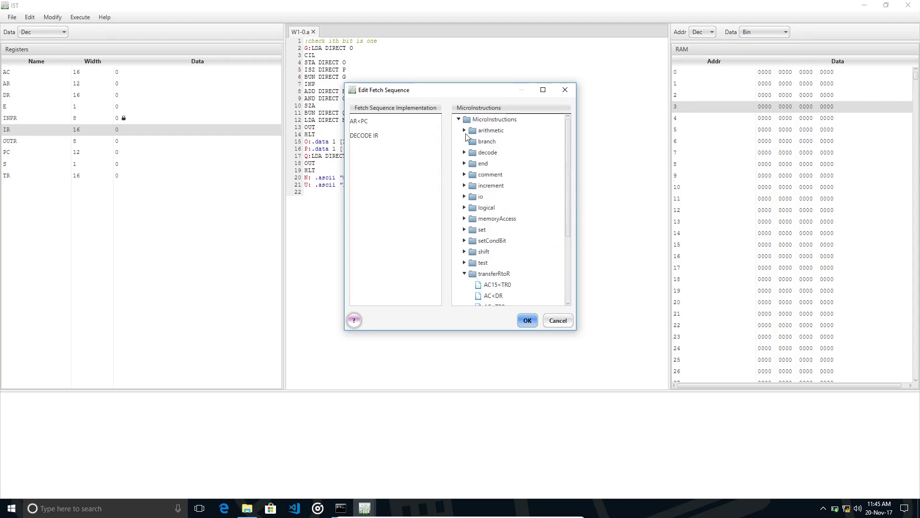
From memoryAccess, place IR<MAR into the fetch sequence right after AR<PC
{"action": "left_click", "coordinate": [464, 220]}
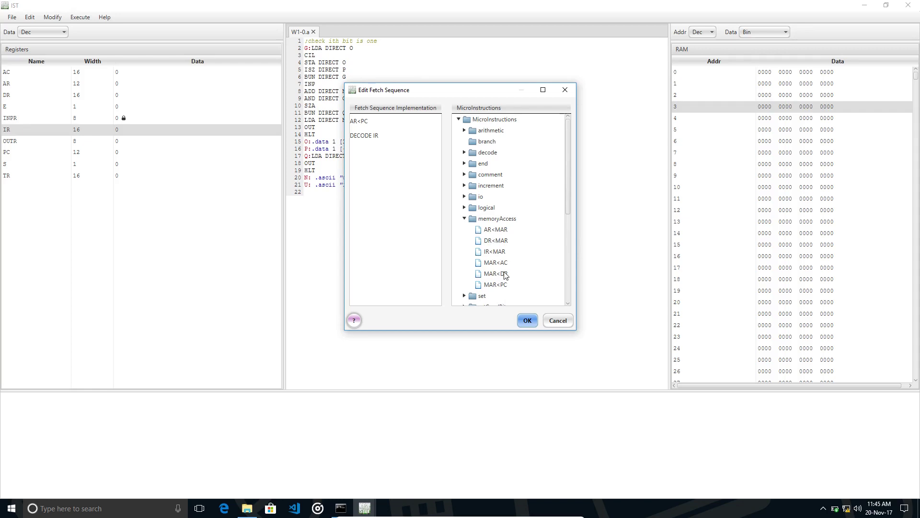
{"action": "left_click_drag", "start_coordinate": [505, 253], "coordinate": [404, 199]}
{"action": "left_click", "coordinate": [378, 168]}
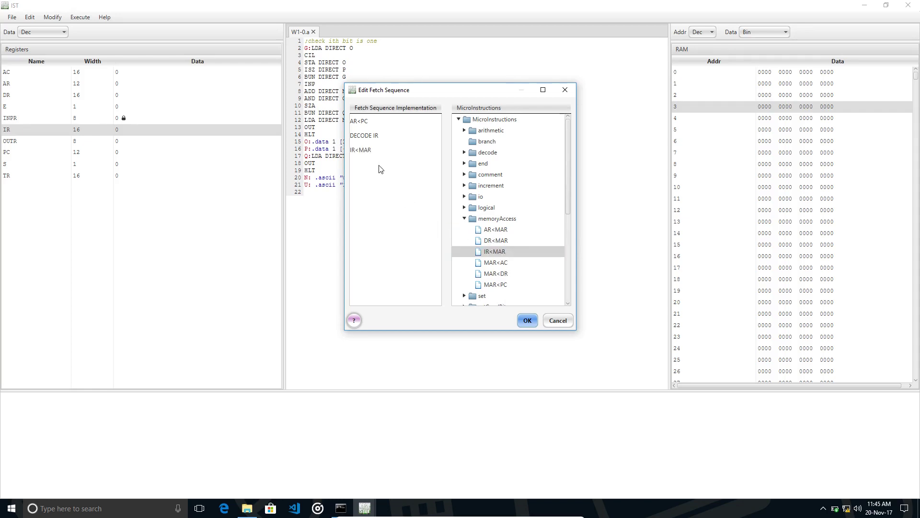
{"action": "left_click_drag", "start_coordinate": [373, 153], "coordinate": [376, 136]}
{"action": "scroll", "coordinate": [554, 231], "scroll_direction": "down", "scroll_amount": 2}
{"action": "scroll", "coordinate": [554, 232], "scroll_direction": "down", "scroll_amount": 3}
{"action": "left_click", "coordinate": [526, 213]}
{"action": "scroll", "coordinate": [526, 214], "scroll_direction": "up", "scroll_amount": 4}
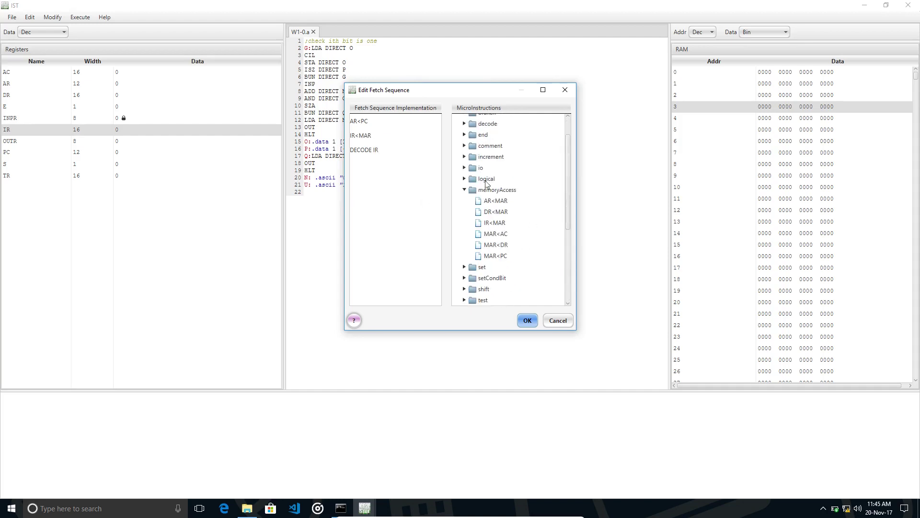
From increment, insert INC PC after IR<MAR, ahead of DECODE IR
{"action": "left_click", "coordinate": [464, 156]}
{"action": "left_click_drag", "start_coordinate": [492, 201], "coordinate": [382, 153]}
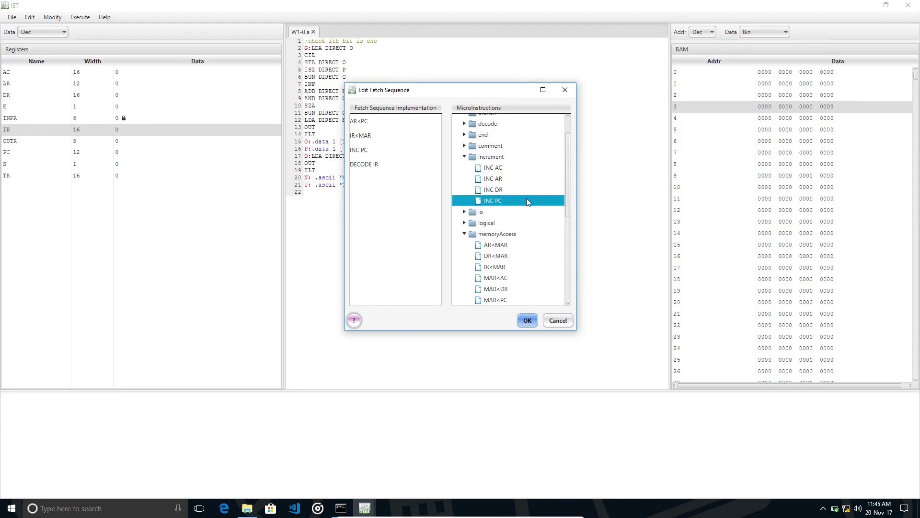
{"action": "scroll", "coordinate": [526, 201], "scroll_direction": "down", "scroll_amount": 3}
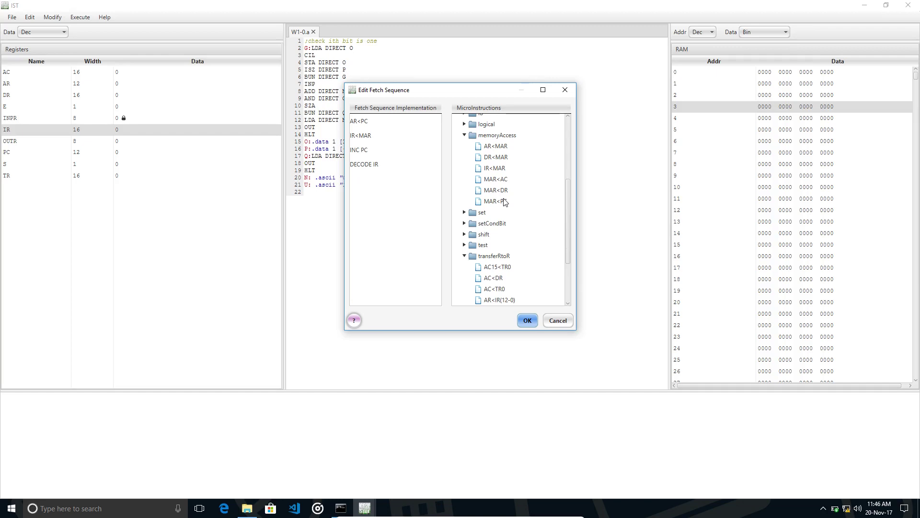
Insert IF D7==1 THEN from test, then AR<IR(12-0) from transferRtoR, before DECODE IR
{"action": "left_click", "coordinate": [465, 245]}
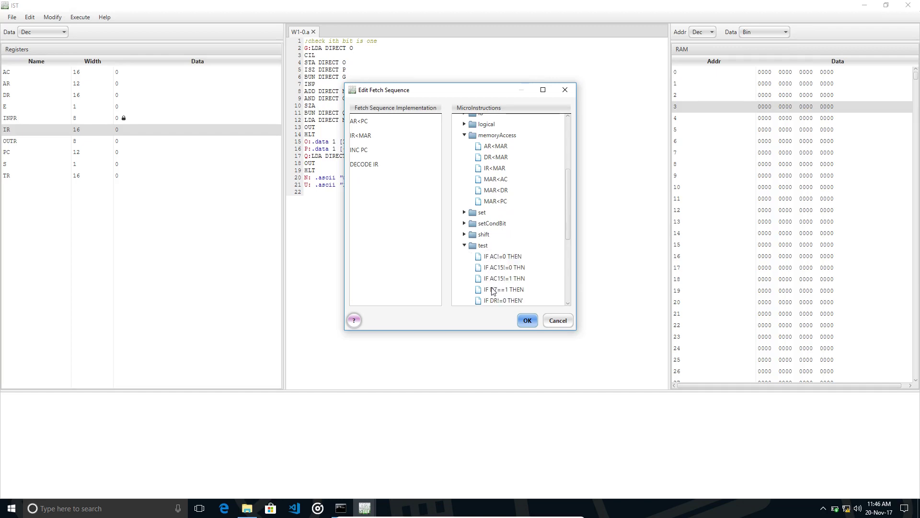
{"action": "left_click_drag", "start_coordinate": [493, 289], "coordinate": [378, 164]}
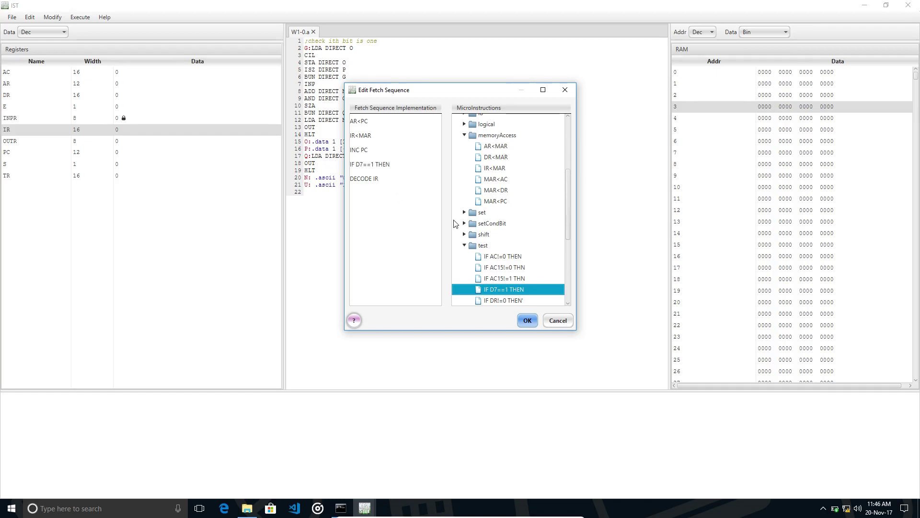
{"action": "scroll", "coordinate": [454, 221], "scroll_direction": "down", "scroll_amount": 4}
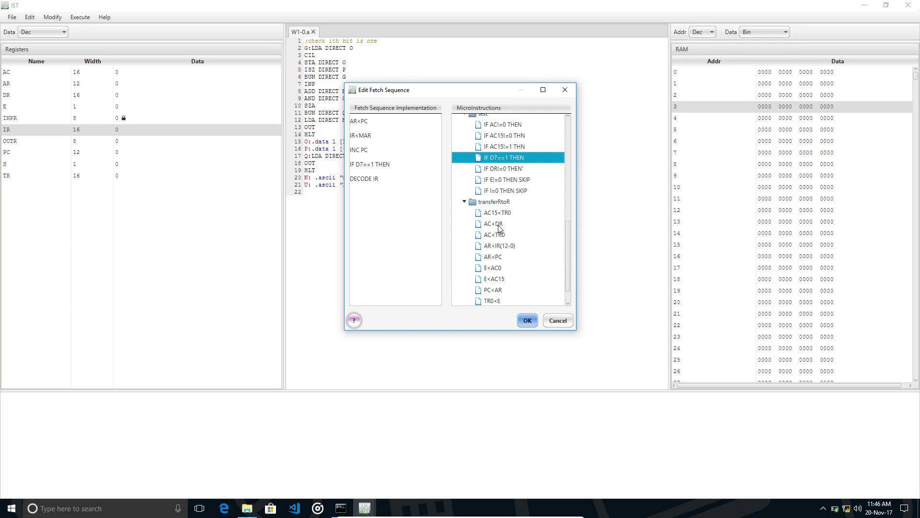
{"action": "scroll", "coordinate": [498, 229], "scroll_direction": "down", "scroll_amount": 1}
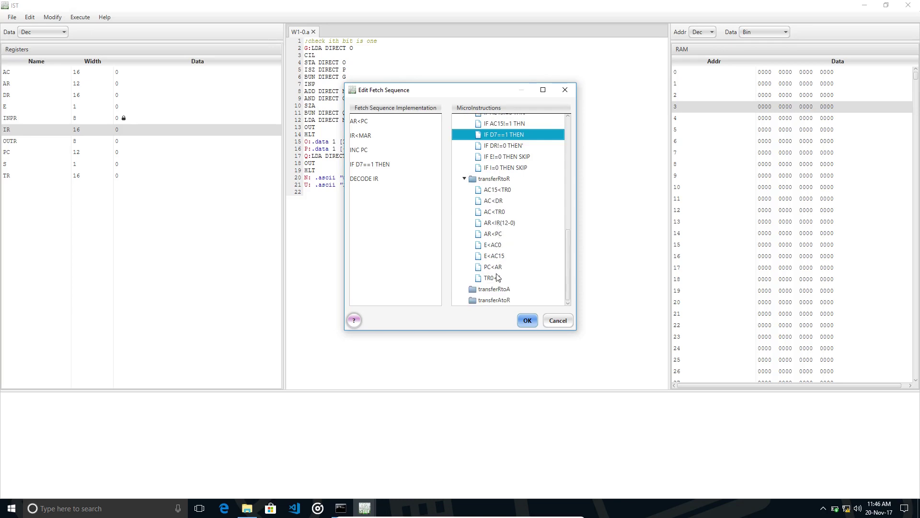
{"action": "left_click", "coordinate": [509, 211]}
{"action": "left_click_drag", "start_coordinate": [510, 223], "coordinate": [384, 175]}
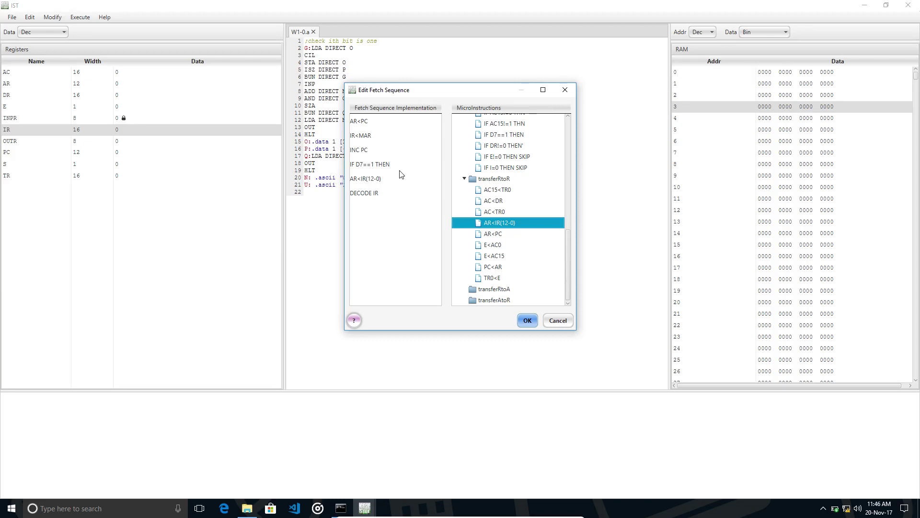
Place IF I=0 THEN SKIP between AR<IR(12-0) and DECODE IR
{"action": "left_click", "coordinate": [367, 172]}
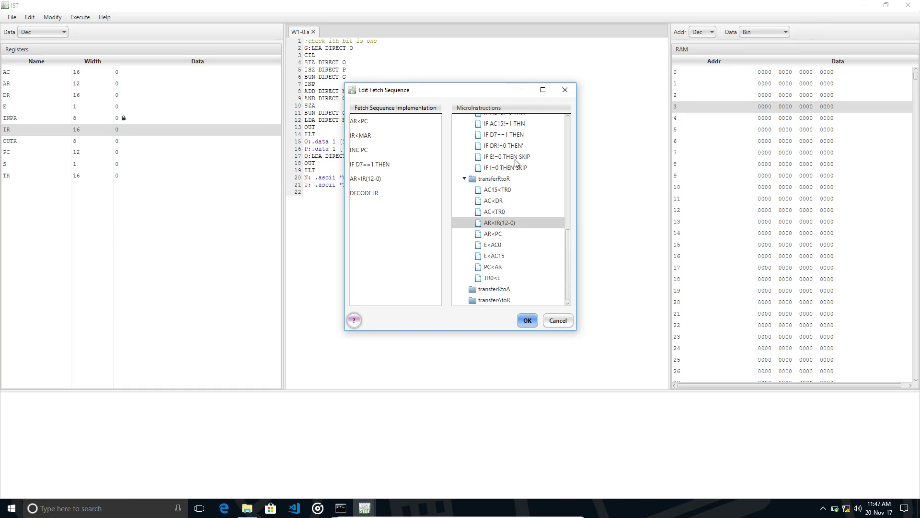
{"action": "left_click_drag", "start_coordinate": [515, 168], "coordinate": [401, 195]}
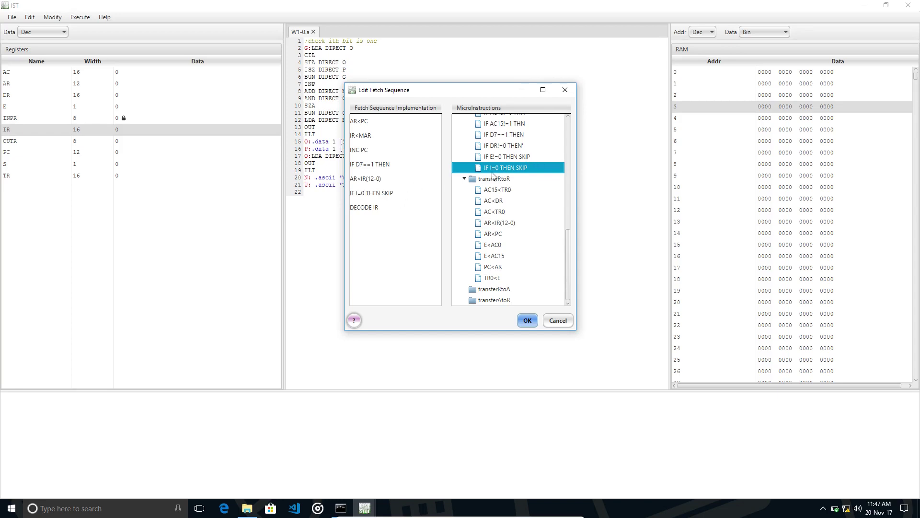
{"action": "left_click", "coordinate": [383, 198]}
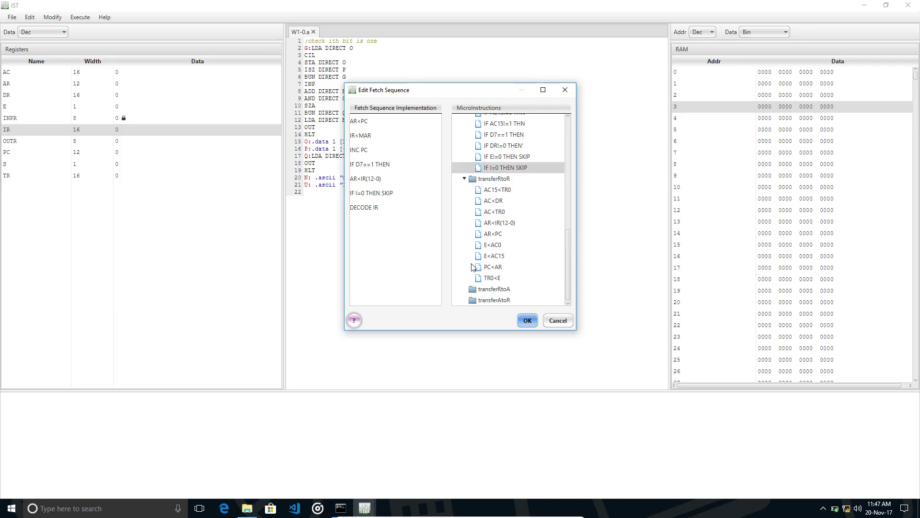
{"action": "scroll", "coordinate": [494, 175], "scroll_direction": "up", "scroll_amount": 4}
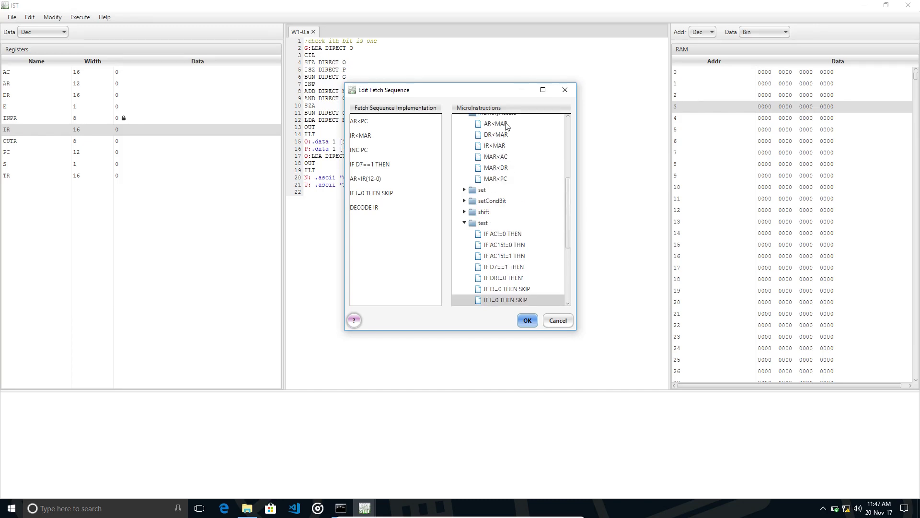
Insert AR<MAR after IF I=0 THEN SKIP, just ahead of DECODE IR
{"action": "left_click", "coordinate": [507, 125]}
{"action": "left_click_drag", "start_coordinate": [507, 125], "coordinate": [387, 215]}
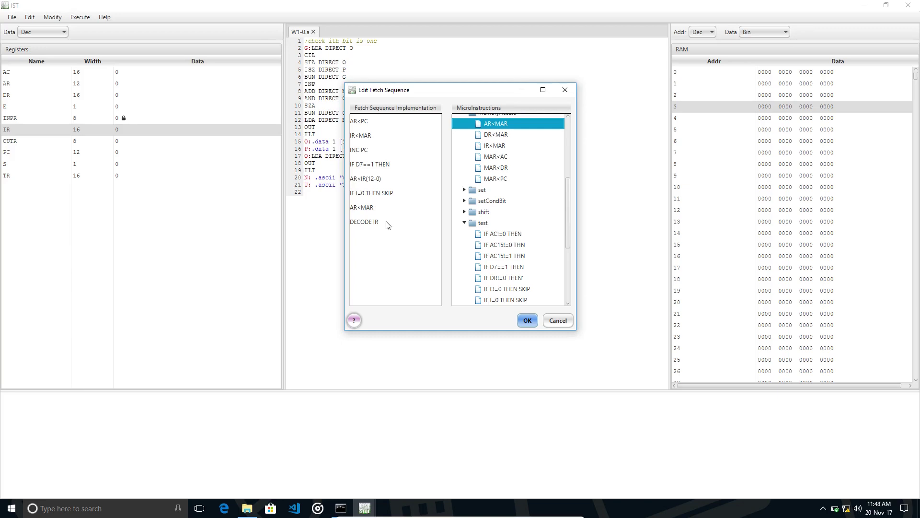
Confirm the eight-step fetch sequence with OK and save W1-0.a with Ctrl+S
{"action": "left_click", "coordinate": [529, 321]}
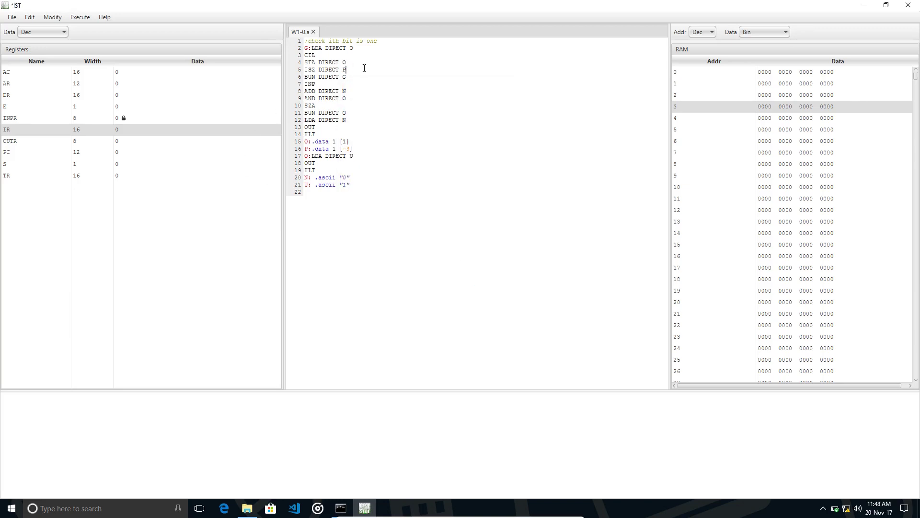
{"action": "key", "text": "ctrl+s"}
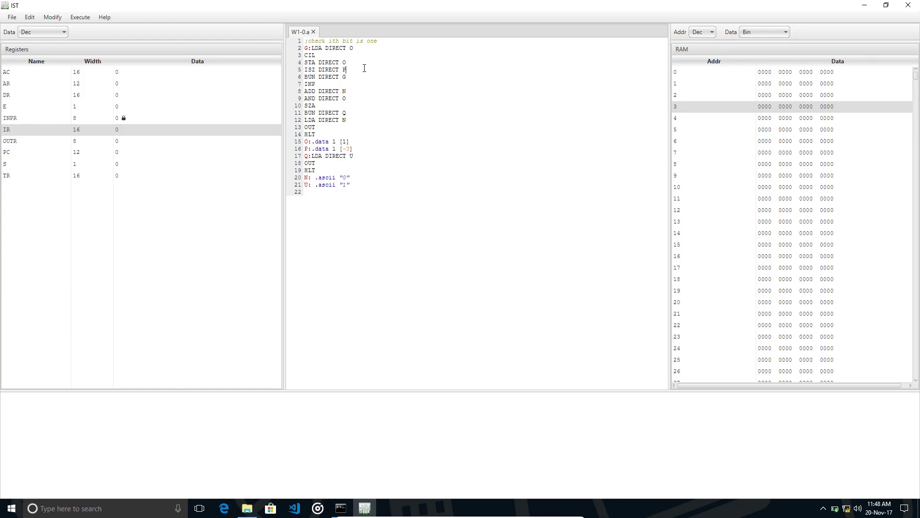